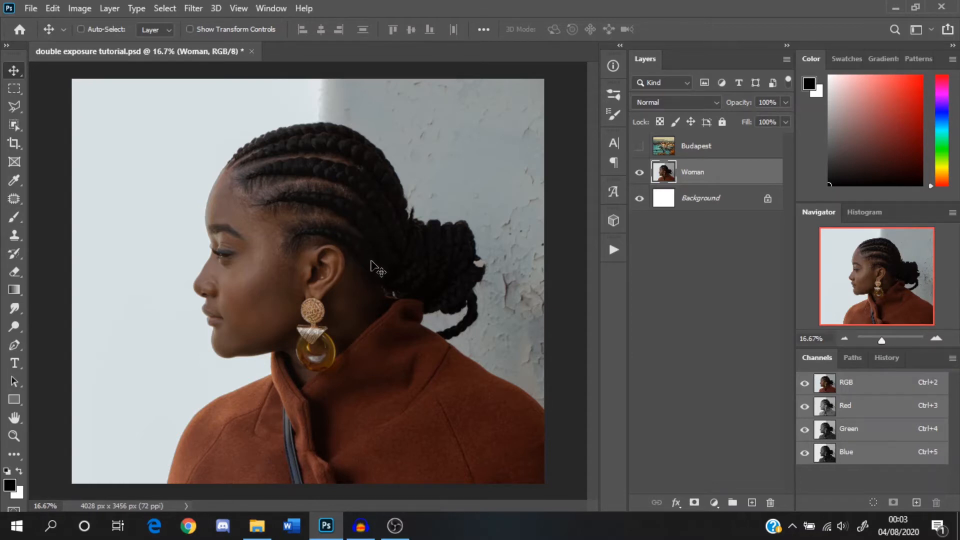
Select the woman automatically with Select Subject and turn the selection into a layer mask on the Woman layer.
{"action": "left_click", "coordinate": [14, 126]}
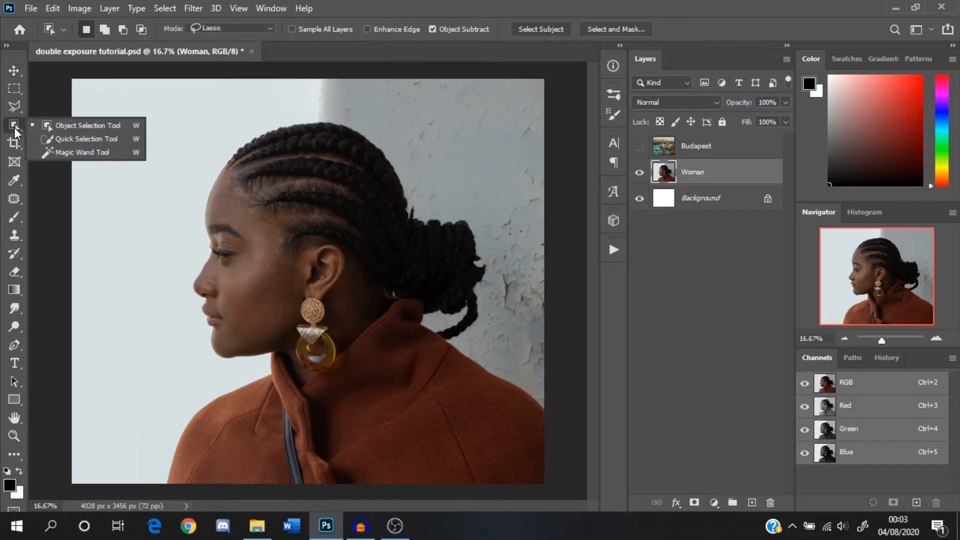
{"action": "left_click", "coordinate": [72, 127]}
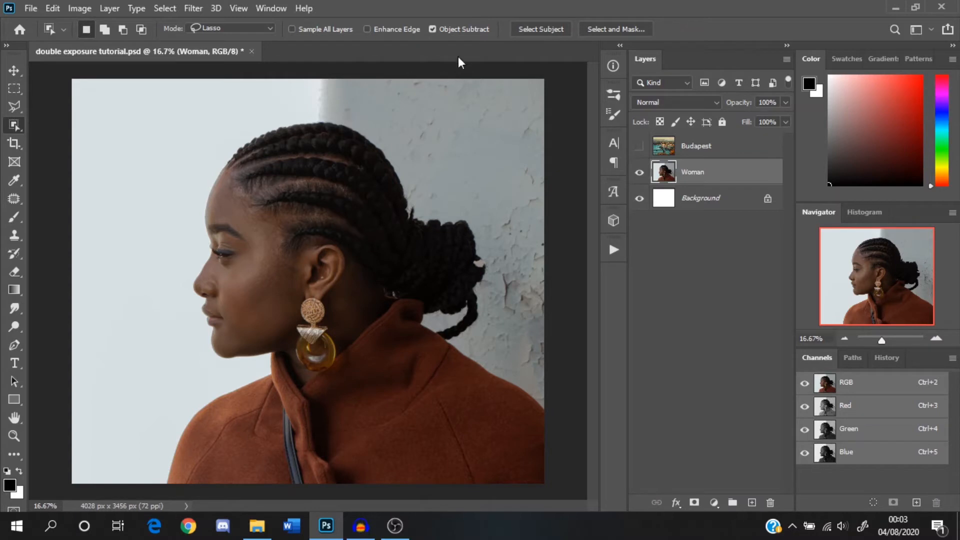
{"action": "left_click", "coordinate": [540, 29]}
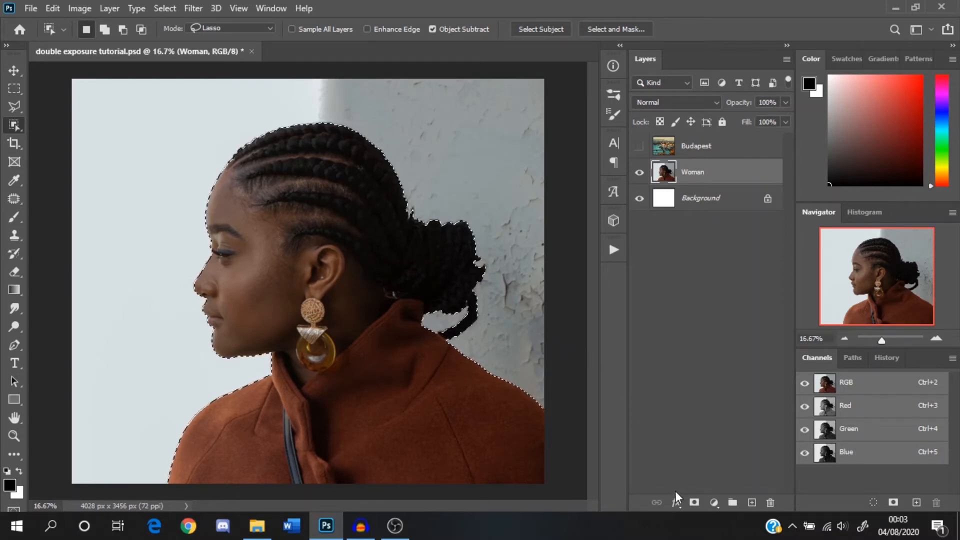
{"action": "left_click", "coordinate": [694, 502]}
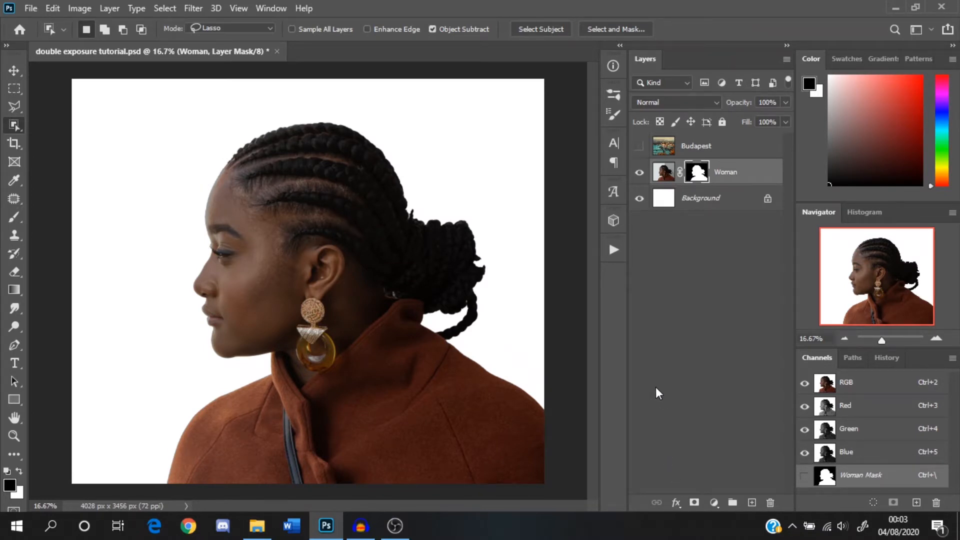
Try brushing white and black on the Woman layer's mask along the front shoulder edge, and undo the strokes.
{"action": "key", "text": "b"}
{"action": "key", "text": "ctrl+z"}
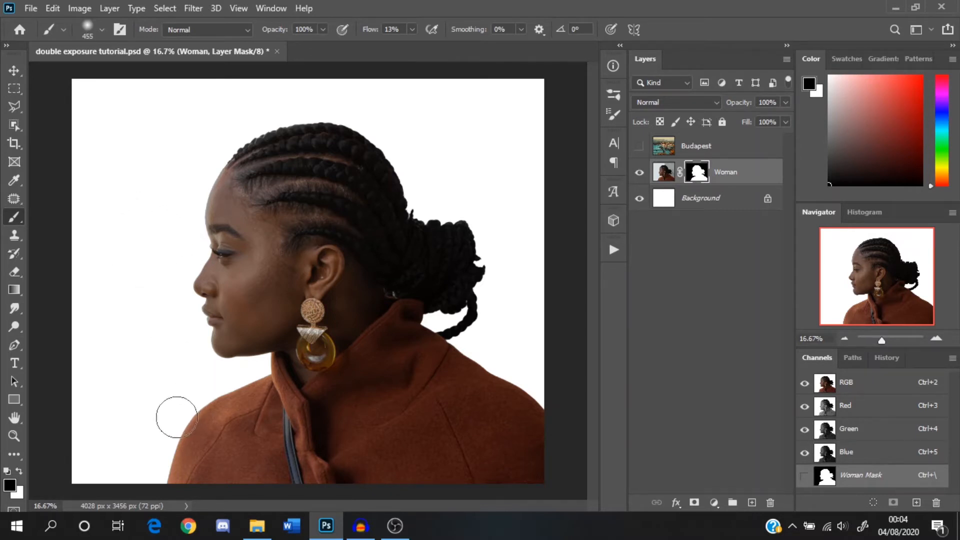
{"action": "mouse_move", "coordinate": [171, 435]}
{"action": "left_mouse_down"}
{"action": "mouse_move", "coordinate": [187, 420]}
{"action": "mouse_move", "coordinate": [175, 488]}
{"action": "mouse_move", "coordinate": [183, 438]}
{"action": "mouse_move", "coordinate": [164, 455]}
{"action": "mouse_move", "coordinate": [157, 444]}
{"action": "mouse_move", "coordinate": [188, 391]}
{"action": "mouse_move", "coordinate": [190, 414]}
{"action": "mouse_move", "coordinate": [206, 429]}
{"action": "mouse_move", "coordinate": [199, 443]}
{"action": "mouse_move", "coordinate": [212, 425]}
{"action": "mouse_move", "coordinate": [184, 483]}
{"action": "mouse_move", "coordinate": [195, 418]}
{"action": "mouse_move", "coordinate": [158, 492]}
{"action": "mouse_move", "coordinate": [173, 454]}
{"action": "mouse_move", "coordinate": [209, 441]}
{"action": "mouse_move", "coordinate": [237, 462]}
{"action": "mouse_move", "coordinate": [247, 457]}
{"action": "mouse_move", "coordinate": [203, 440]}
{"action": "mouse_move", "coordinate": [191, 496]}
{"action": "mouse_move", "coordinate": [222, 459]}
{"action": "mouse_move", "coordinate": [230, 490]}
{"action": "left_mouse_up"}
{"action": "key", "text": "x"}
{"action": "key", "text": "x"}
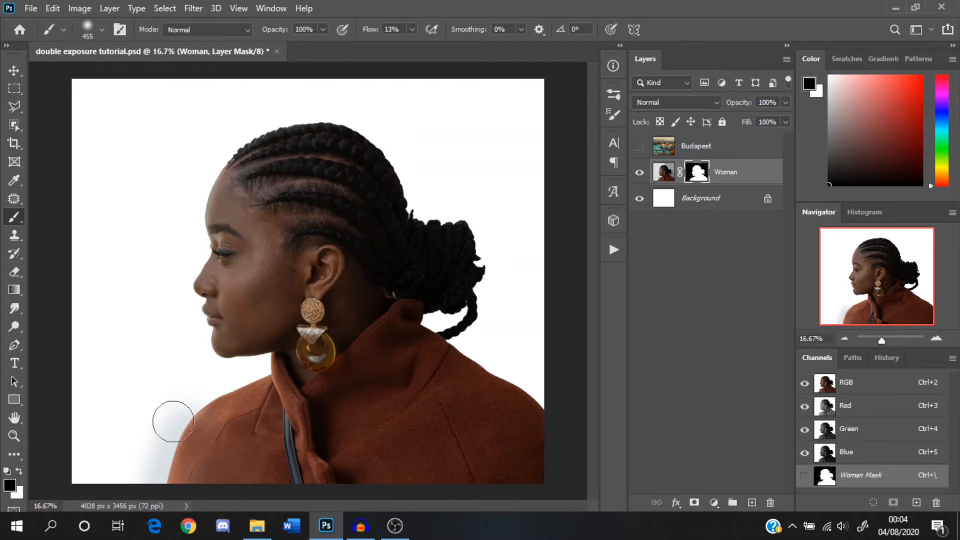
{"action": "mouse_move", "coordinate": [180, 397]}
{"action": "left_mouse_down"}
{"action": "mouse_move", "coordinate": [172, 450]}
{"action": "mouse_move", "coordinate": [160, 452]}
{"action": "left_mouse_up"}
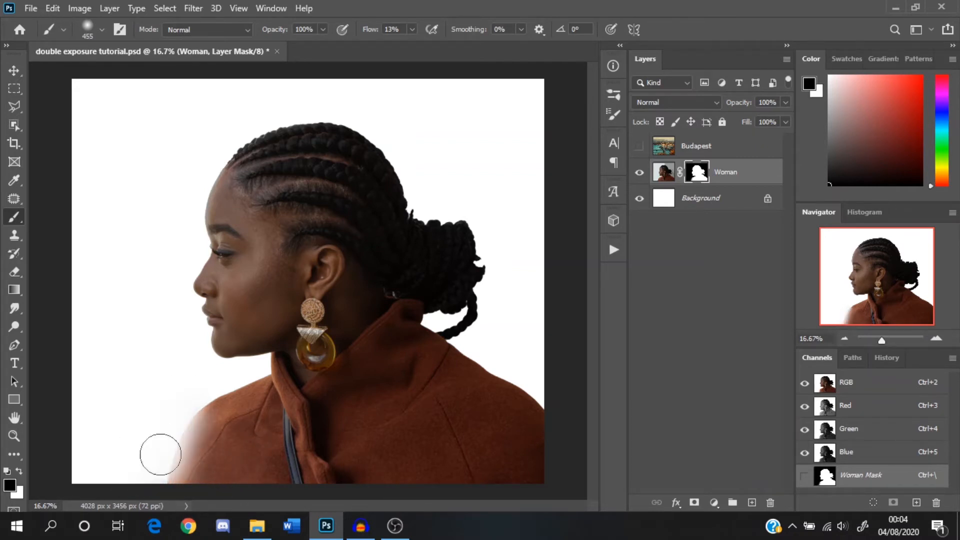
{"action": "key", "text": "ctrl+z"}
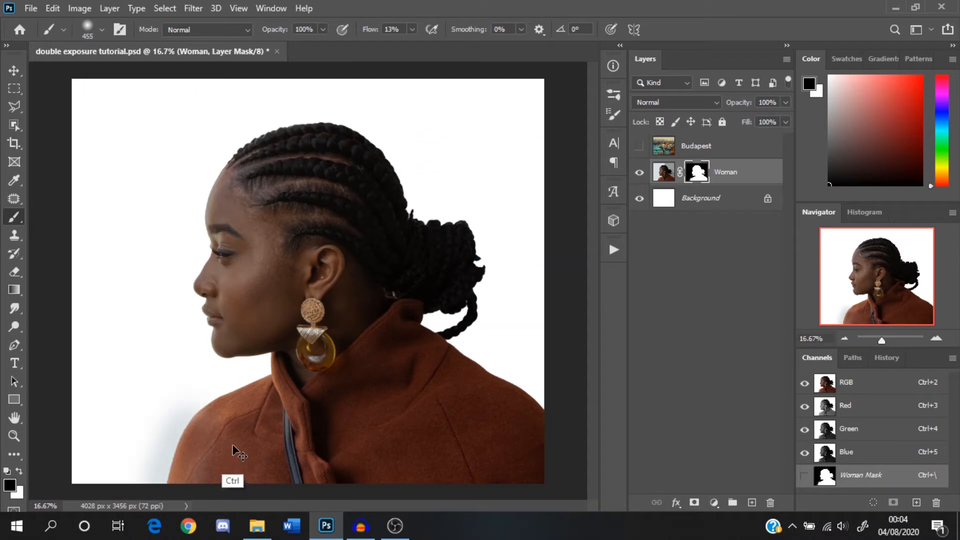
{"action": "key", "text": "ctrl+shift+z"}
{"action": "key", "text": "ctrl+z"}
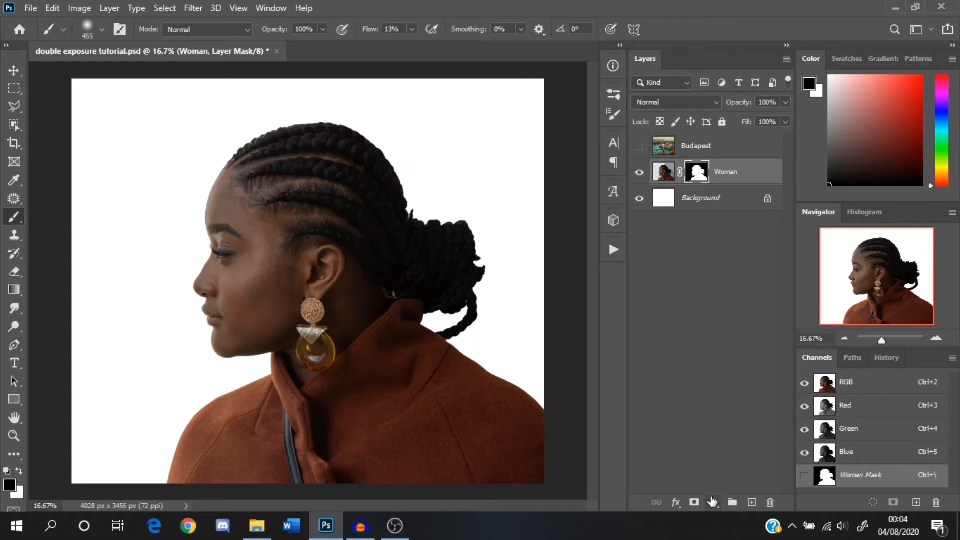
Add a Black & White adjustment layer and collapse its properties.
{"action": "left_click", "coordinate": [713, 502]}
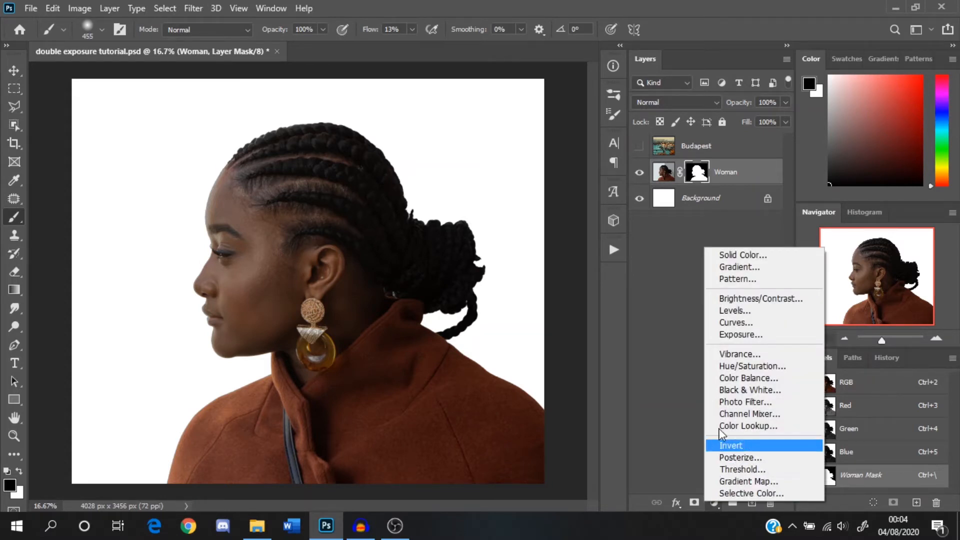
{"action": "left_click", "coordinate": [652, 431]}
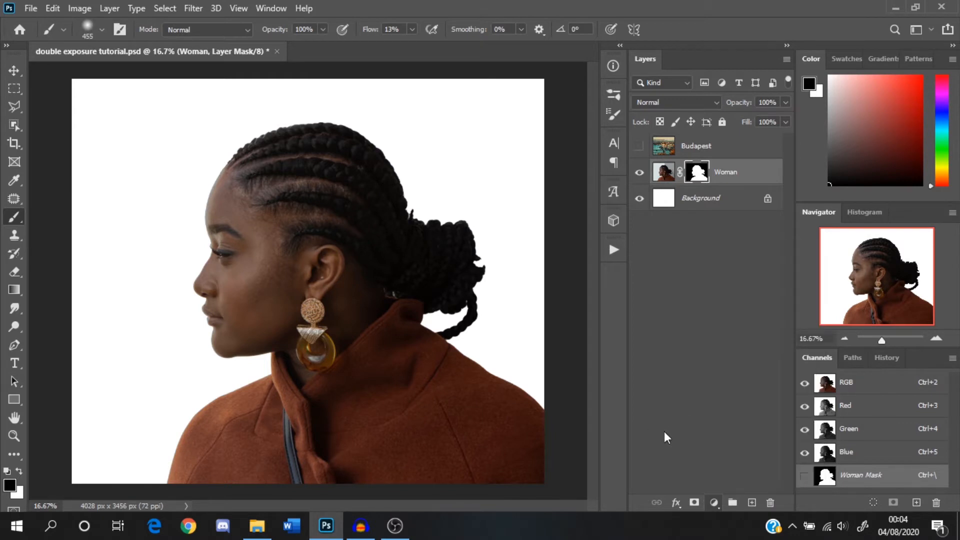
{"action": "left_click", "coordinate": [664, 430]}
{"action": "left_click", "coordinate": [713, 502]}
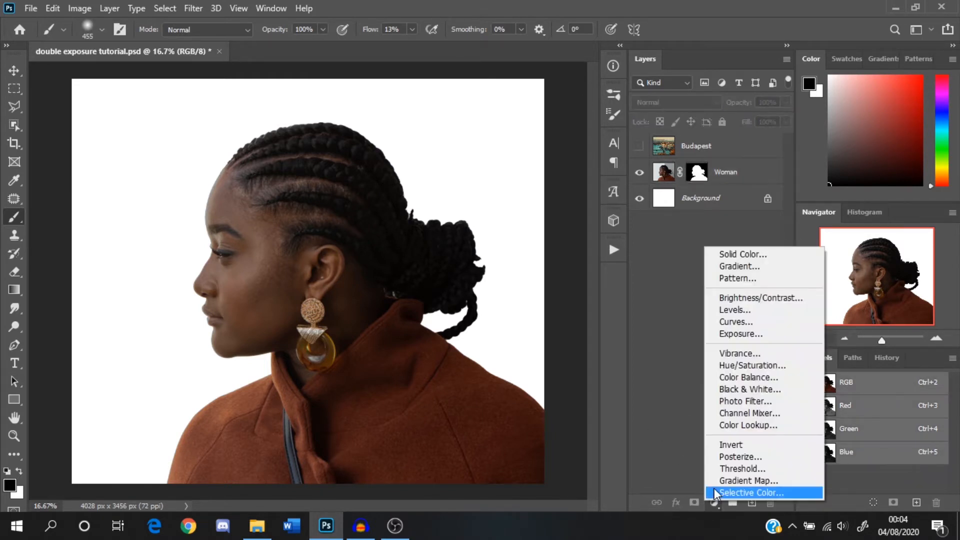
{"action": "left_click", "coordinate": [738, 390]}
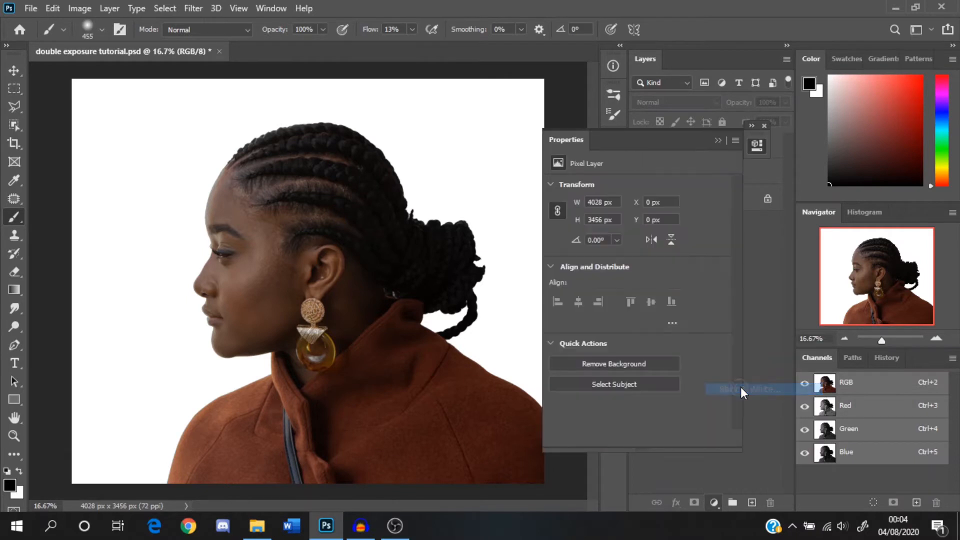
{"action": "left_click", "coordinate": [718, 141]}
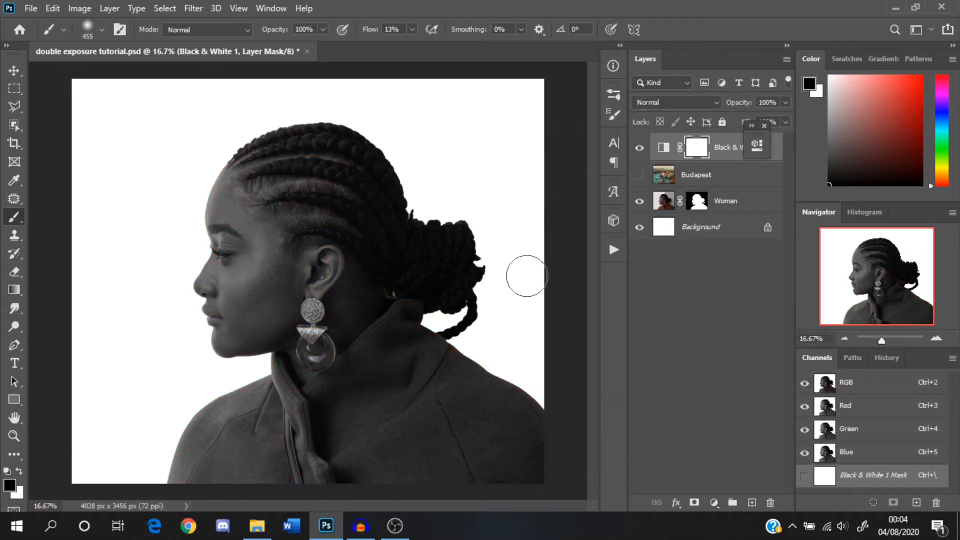
Move the Black & White adjustment below the Budapest layer and clip it to the Woman layer.
{"action": "left_click_drag", "start_coordinate": [714, 153], "coordinate": [724, 185]}
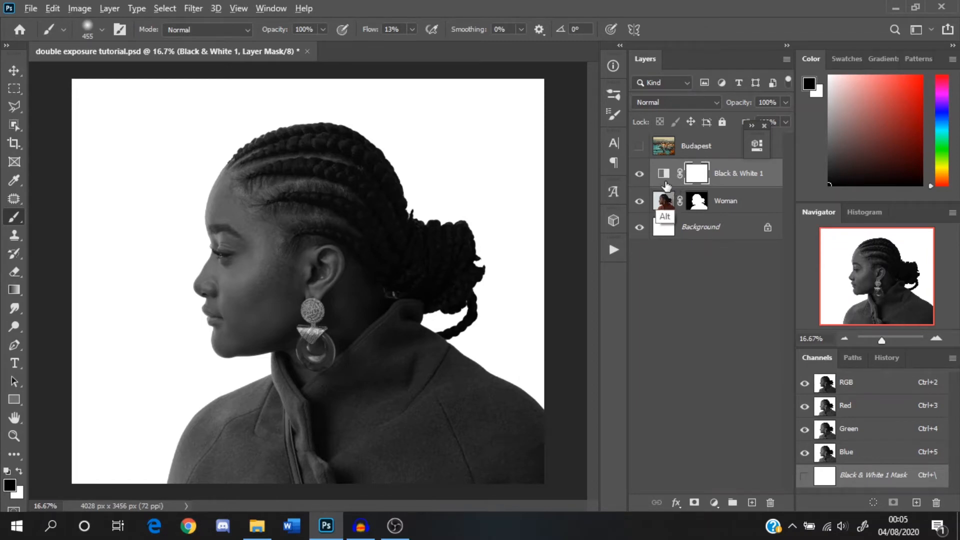
{"action": "key", "text": "alt"}
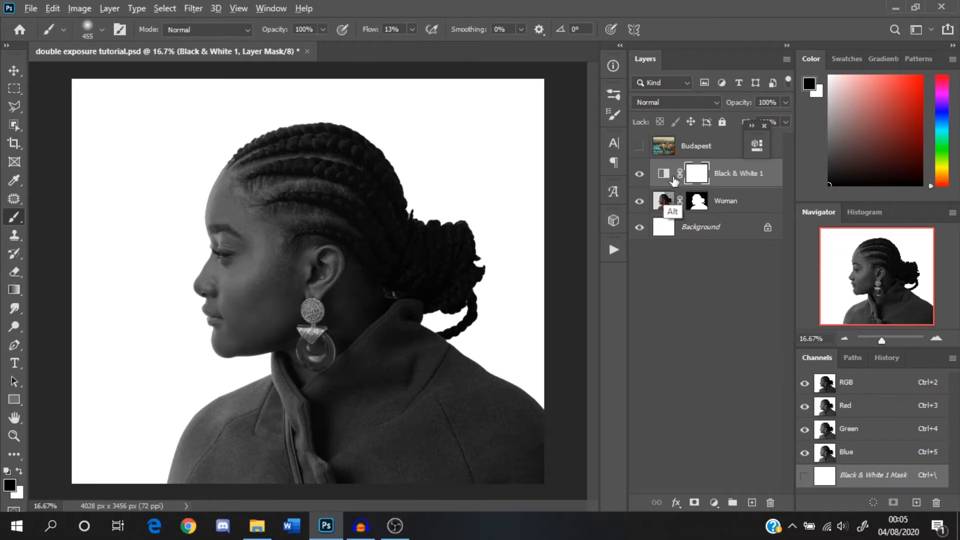
{"action": "left_click", "coordinate": [718, 186], "text": "alt"}
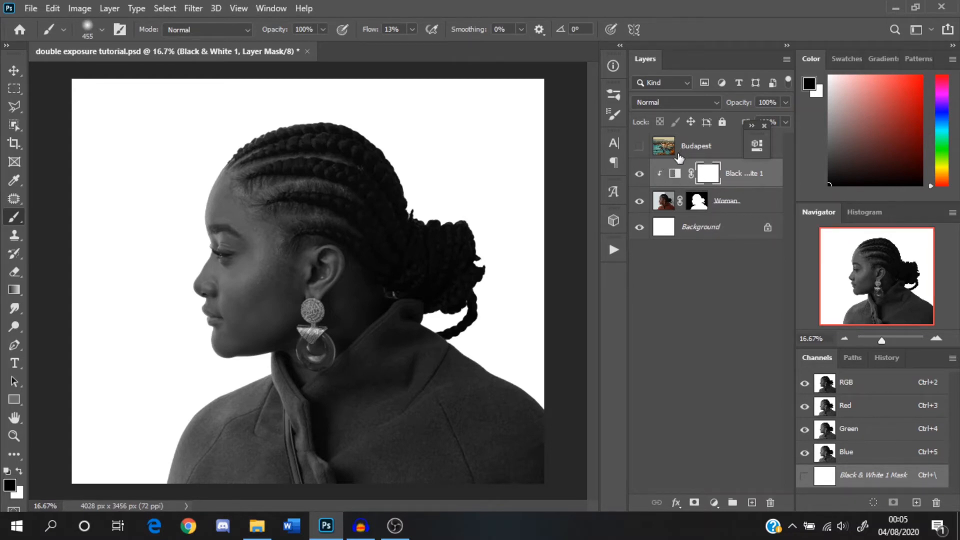
Show the Budapest layer at the top of the layer stack and hide the Black & White adjustment.
{"action": "left_click_drag", "start_coordinate": [689, 152], "coordinate": [654, 214]}
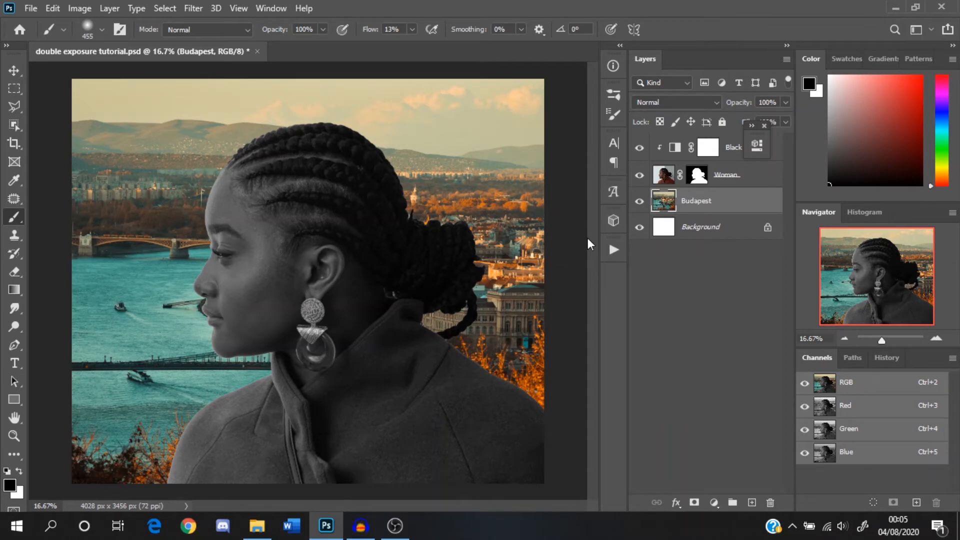
{"action": "left_click_drag", "start_coordinate": [695, 207], "coordinate": [674, 171]}
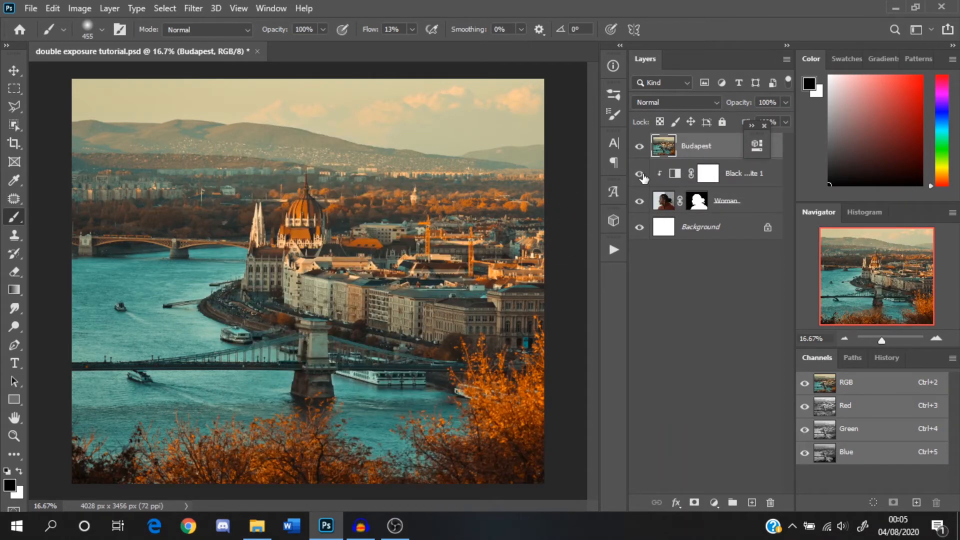
{"action": "left_click", "coordinate": [643, 156]}
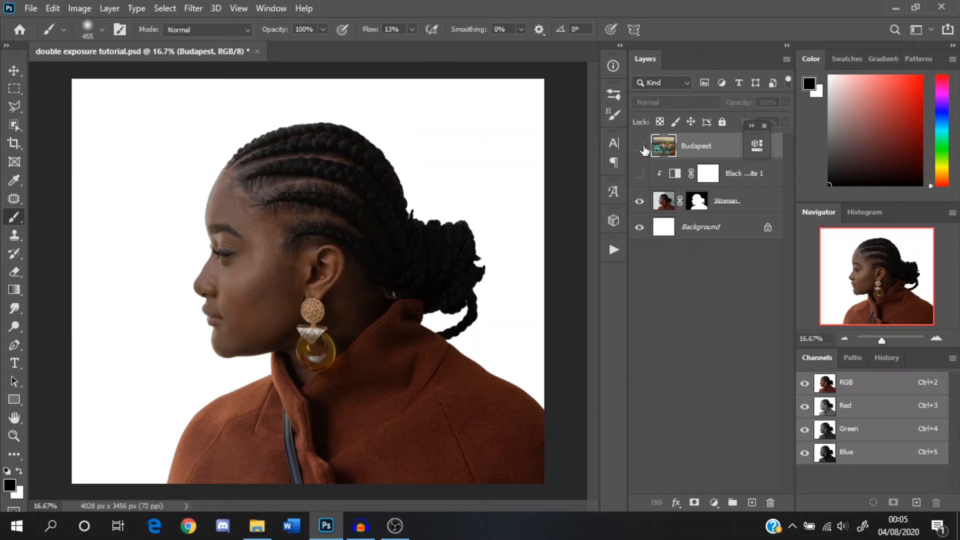
{"action": "left_click", "coordinate": [642, 148]}
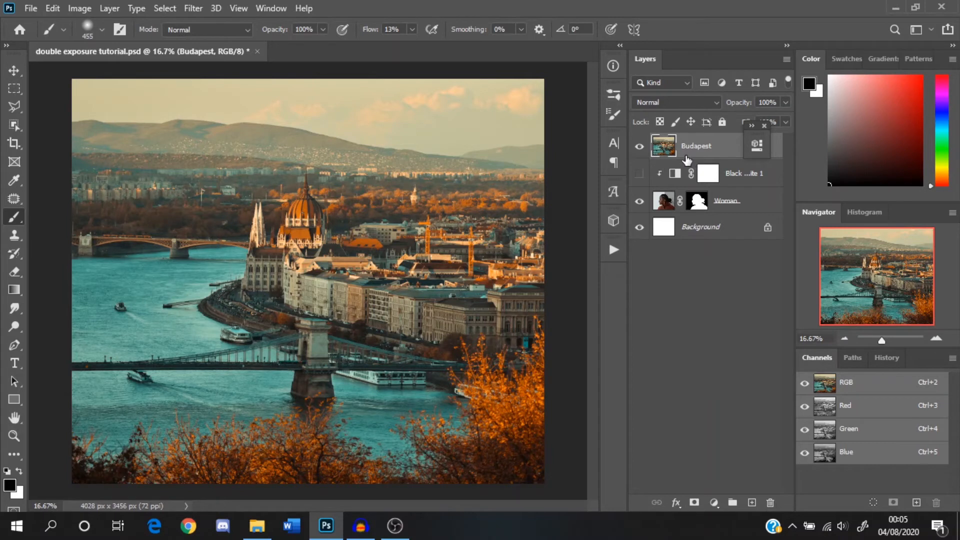
Clip the Budapest layer to the Woman layer and set its blend mode to Lighten.
{"action": "key", "text": "alt"}
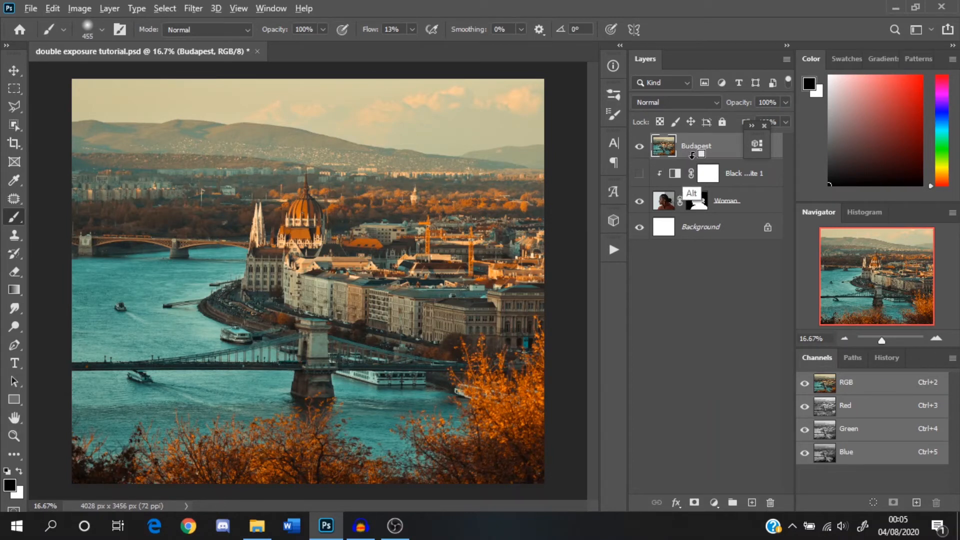
{"action": "left_click", "coordinate": [692, 156], "text": "alt"}
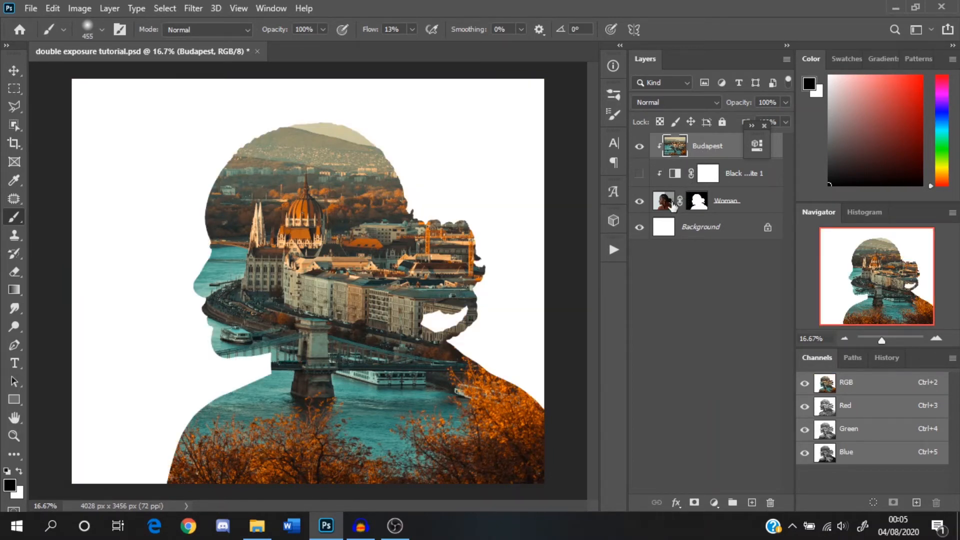
{"action": "left_click", "coordinate": [681, 102]}
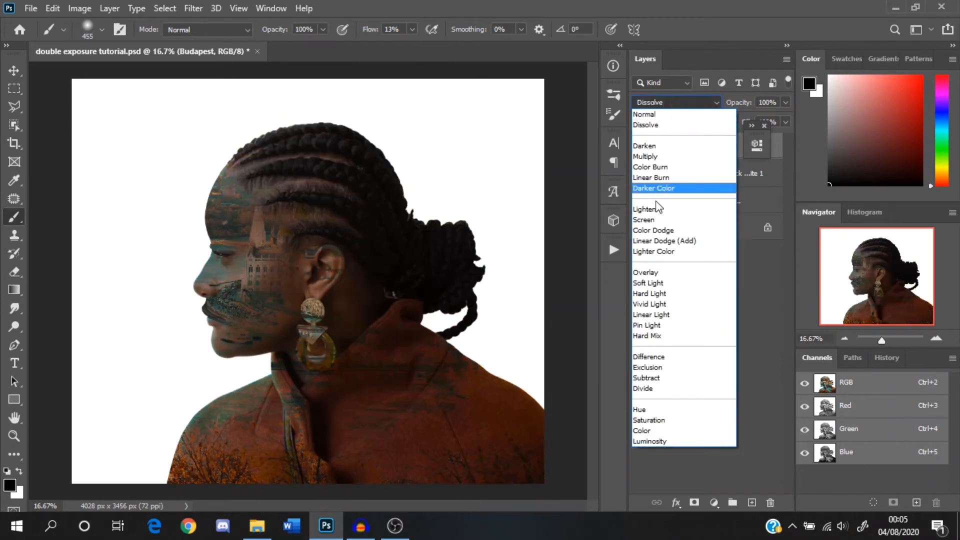
{"action": "left_click", "coordinate": [645, 209]}
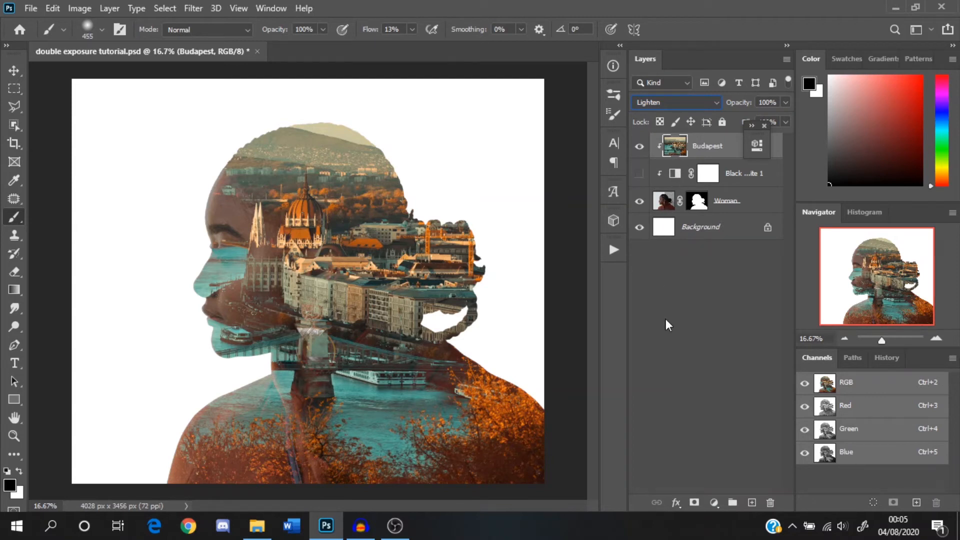
Add a layer mask to the Budapest layer and paint it black over the woman's face and front hairline.
{"action": "left_click", "coordinate": [695, 503]}
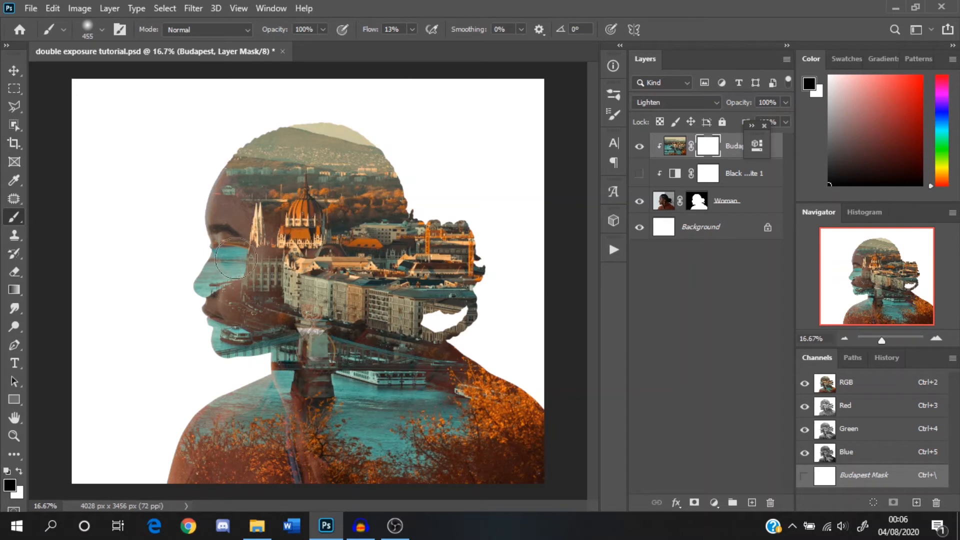
{"action": "key", "text": "x"}
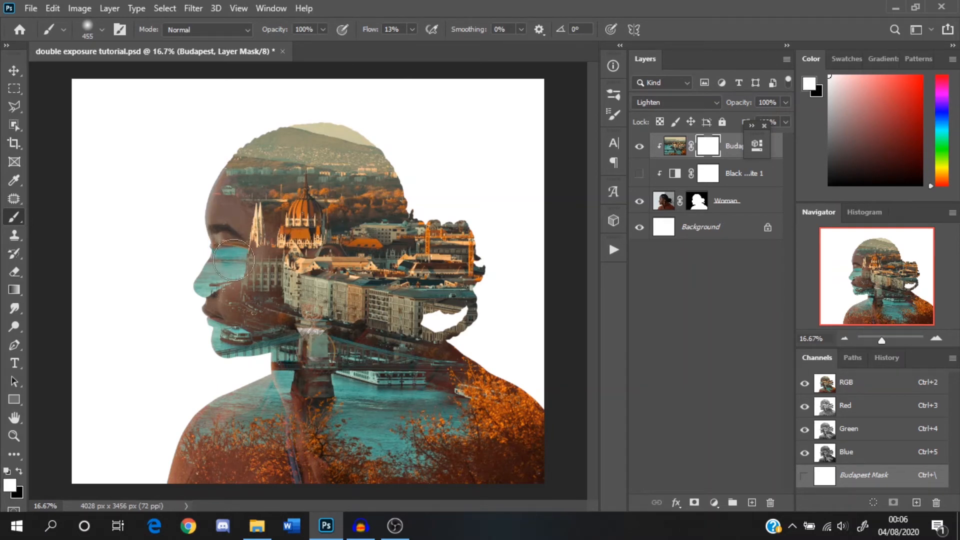
{"action": "key", "text": "x"}
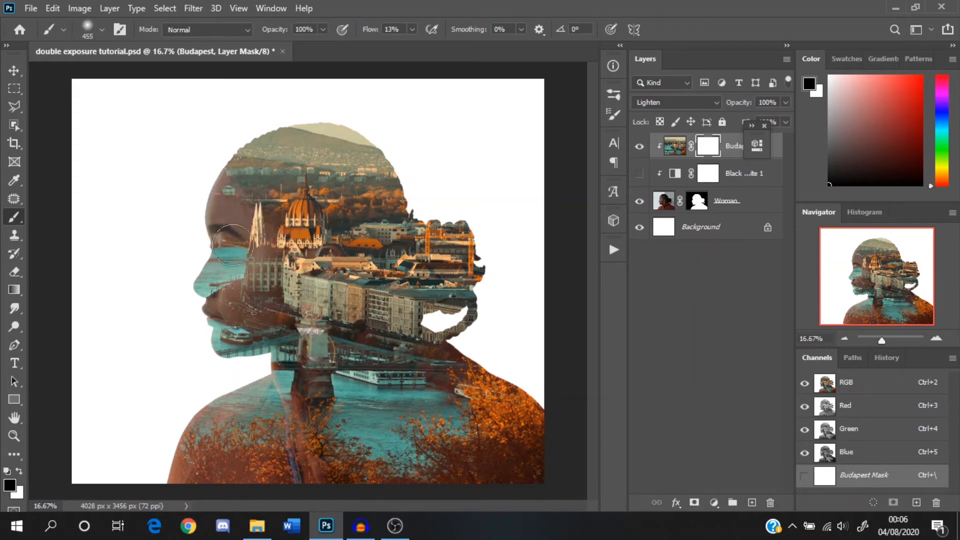
{"action": "mouse_move", "coordinate": [233, 243]}
{"action": "left_mouse_down"}
{"action": "mouse_move", "coordinate": [264, 244]}
{"action": "mouse_move", "coordinate": [305, 207]}
{"action": "mouse_move", "coordinate": [246, 260]}
{"action": "mouse_move", "coordinate": [226, 239]}
{"action": "mouse_move", "coordinate": [201, 336]}
{"action": "mouse_move", "coordinate": [209, 354]}
{"action": "mouse_move", "coordinate": [244, 345]}
{"action": "mouse_move", "coordinate": [241, 318]}
{"action": "mouse_move", "coordinate": [253, 316]}
{"action": "mouse_move", "coordinate": [233, 278]}
{"action": "mouse_move", "coordinate": [227, 190]}
{"action": "mouse_move", "coordinate": [279, 127]}
{"action": "mouse_move", "coordinate": [253, 164]}
{"action": "mouse_move", "coordinate": [340, 130]}
{"action": "mouse_move", "coordinate": [216, 189]}
{"action": "mouse_move", "coordinate": [336, 123]}
{"action": "mouse_move", "coordinate": [358, 145]}
{"action": "mouse_move", "coordinate": [341, 222]}
{"action": "mouse_move", "coordinate": [259, 188]}
{"action": "left_mouse_up"}
{"action": "key", "text": "x"}
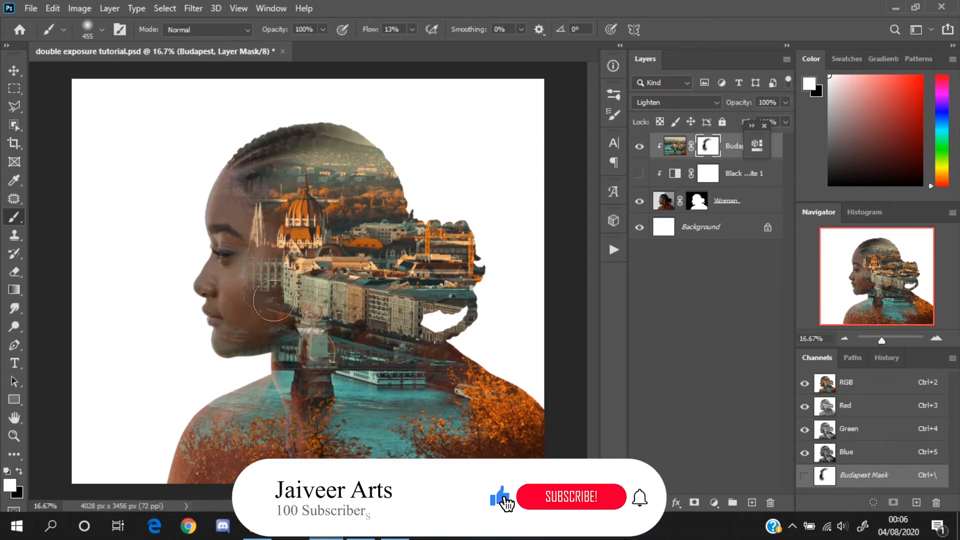
Brush black on the Budapest layer's mask along the jaw, neck, collar and front shoulder to bring back the portrait.
{"action": "key", "text": "x"}
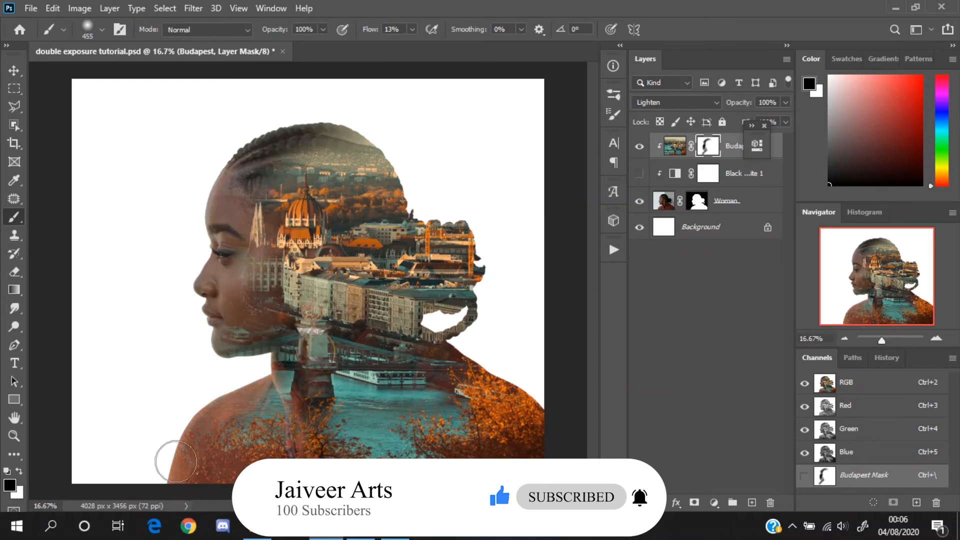
{"action": "key", "text": "x"}
{"action": "key", "text": "x"}
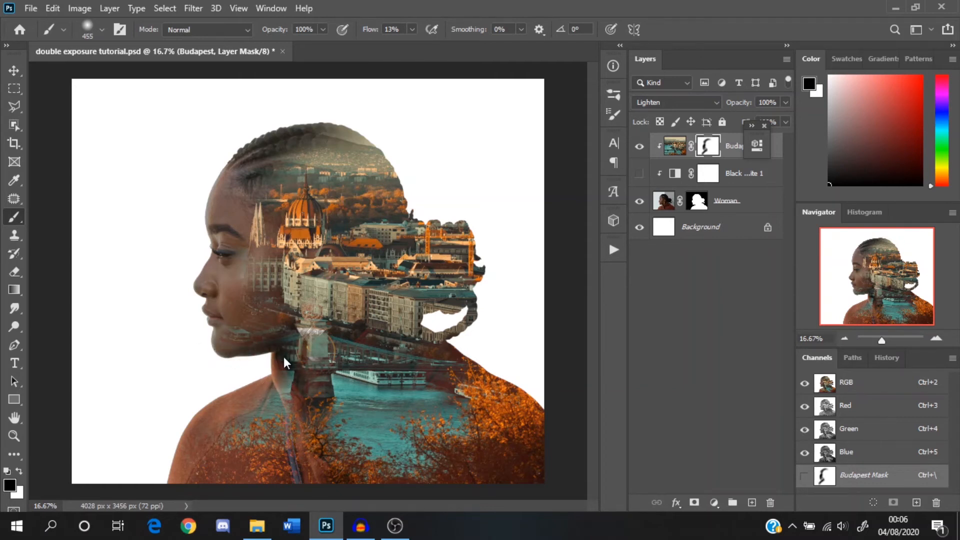
{"action": "mouse_move", "coordinate": [317, 355]}
{"action": "left_mouse_down"}
{"action": "mouse_move", "coordinate": [296, 348]}
{"action": "mouse_move", "coordinate": [306, 340]}
{"action": "mouse_move", "coordinate": [281, 379]}
{"action": "mouse_move", "coordinate": [223, 411]}
{"action": "mouse_move", "coordinate": [292, 403]}
{"action": "mouse_move", "coordinate": [293, 357]}
{"action": "mouse_move", "coordinate": [279, 348]}
{"action": "mouse_move", "coordinate": [249, 361]}
{"action": "mouse_move", "coordinate": [356, 251]}
{"action": "mouse_move", "coordinate": [292, 251]}
{"action": "mouse_move", "coordinate": [348, 253]}
{"action": "mouse_move", "coordinate": [323, 281]}
{"action": "left_mouse_up"}
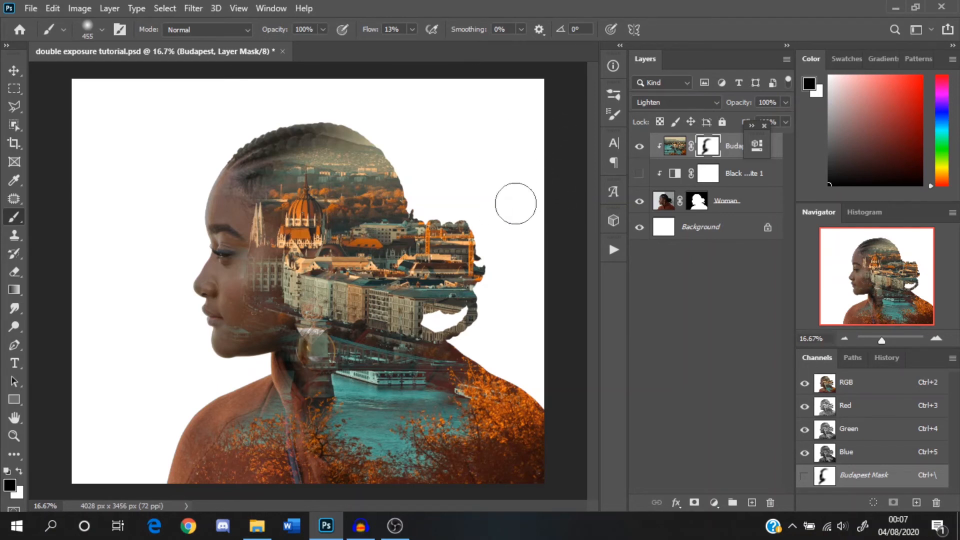
Add a Solid Color fill layer directly above the Background layer.
{"action": "left_click", "coordinate": [711, 231]}
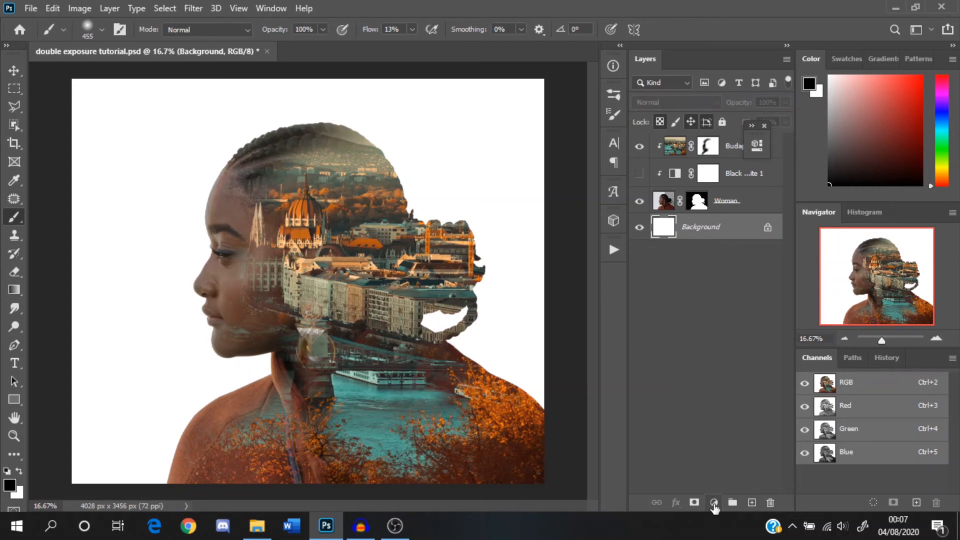
{"action": "left_click", "coordinate": [714, 503]}
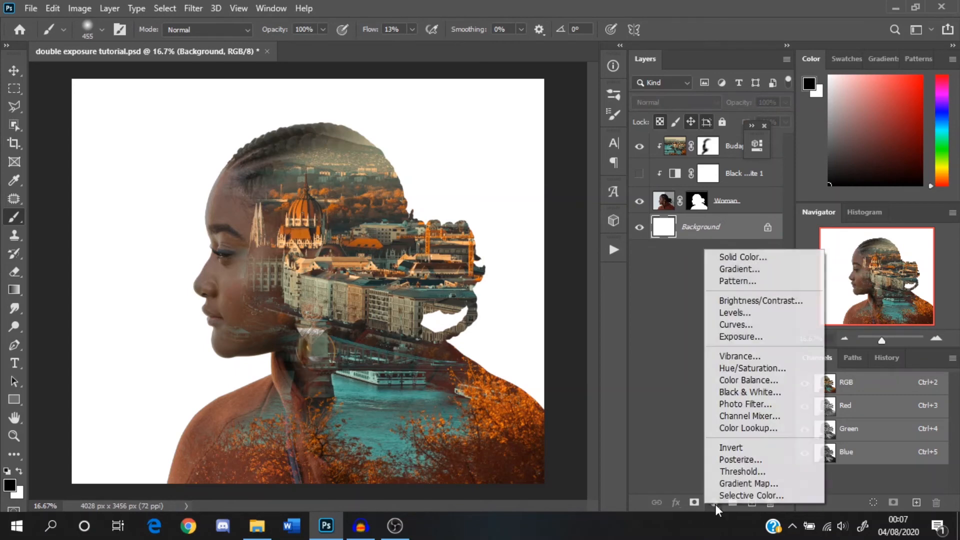
{"action": "left_click", "coordinate": [737, 260]}
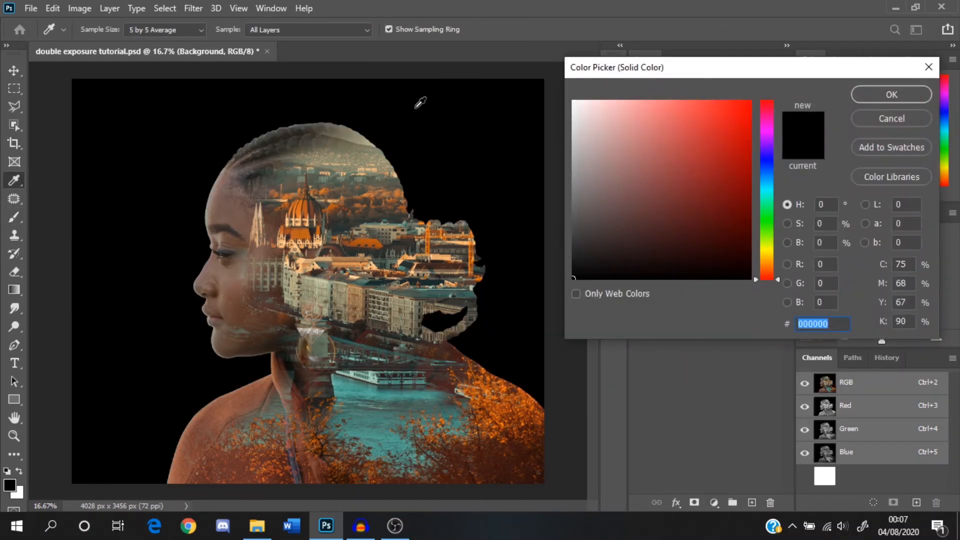
{"action": "left_click", "coordinate": [148, 33]}
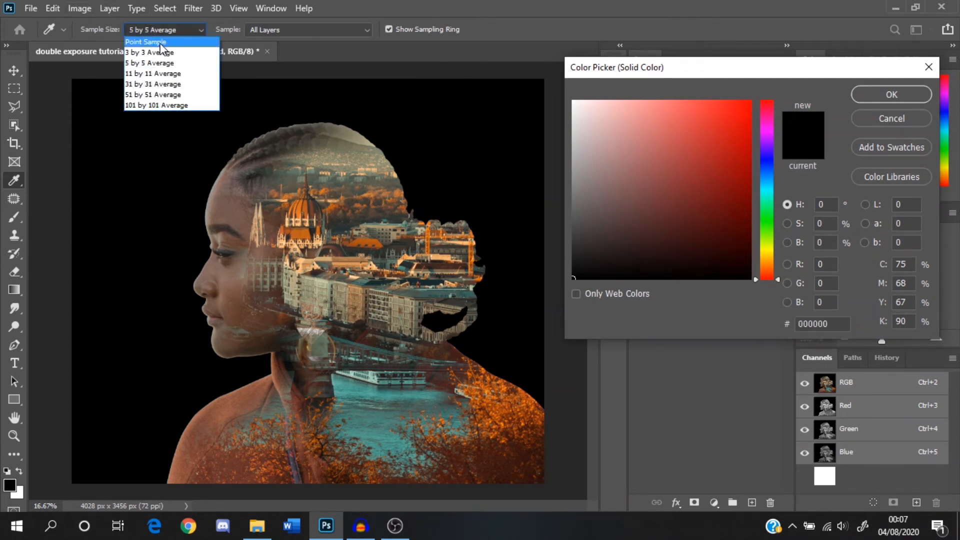
{"action": "left_click", "coordinate": [150, 42]}
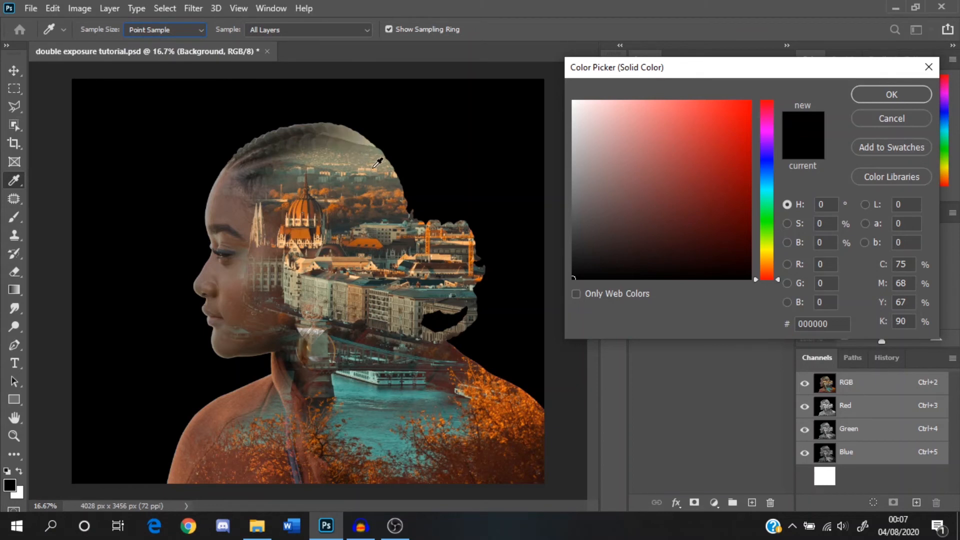
{"action": "left_click", "coordinate": [196, 29]}
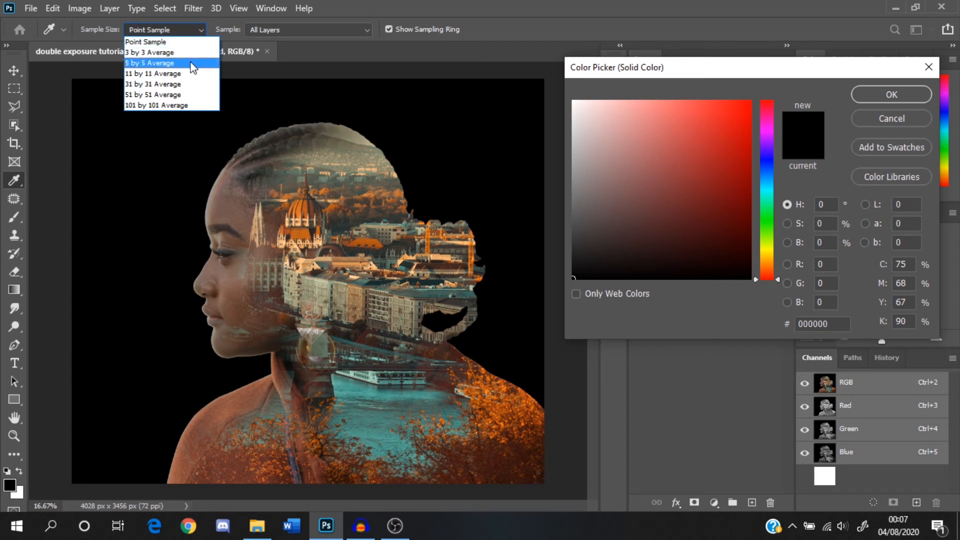
{"action": "left_click", "coordinate": [195, 63]}
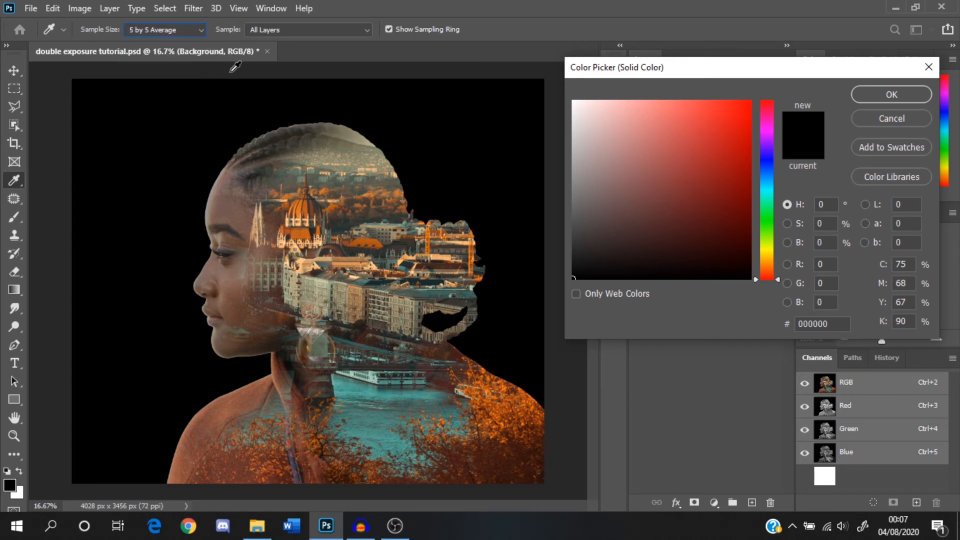
Sample the pale beige sky at the back of the woman's head as the fill colour, about #afa987, and accept it.
{"action": "left_click", "coordinate": [363, 130]}
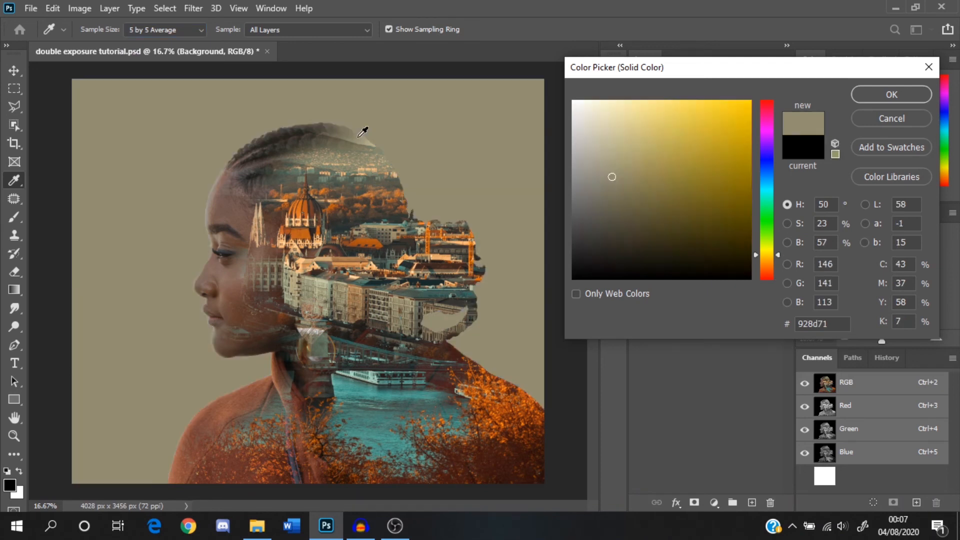
{"action": "left_click", "coordinate": [377, 139]}
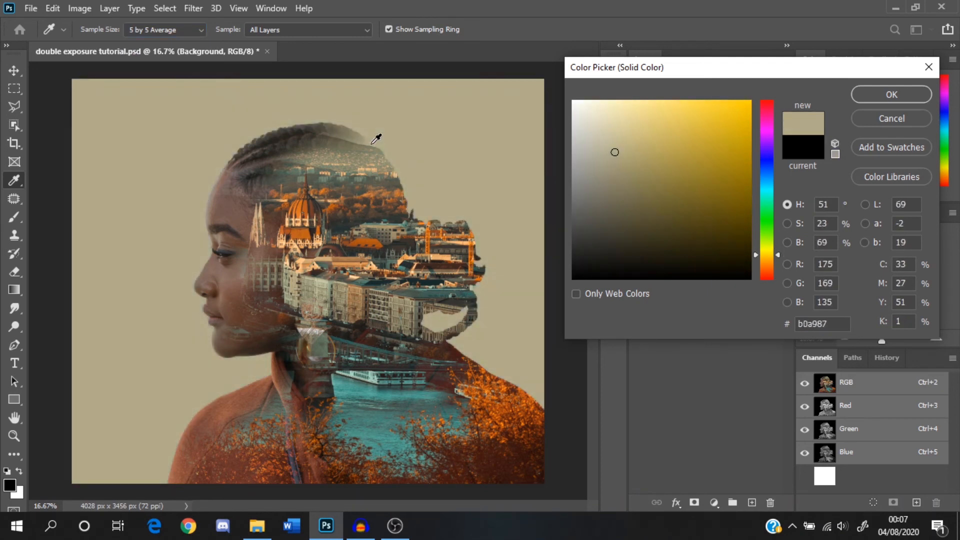
{"action": "left_click_drag", "start_coordinate": [376, 138], "coordinate": [409, 171]}
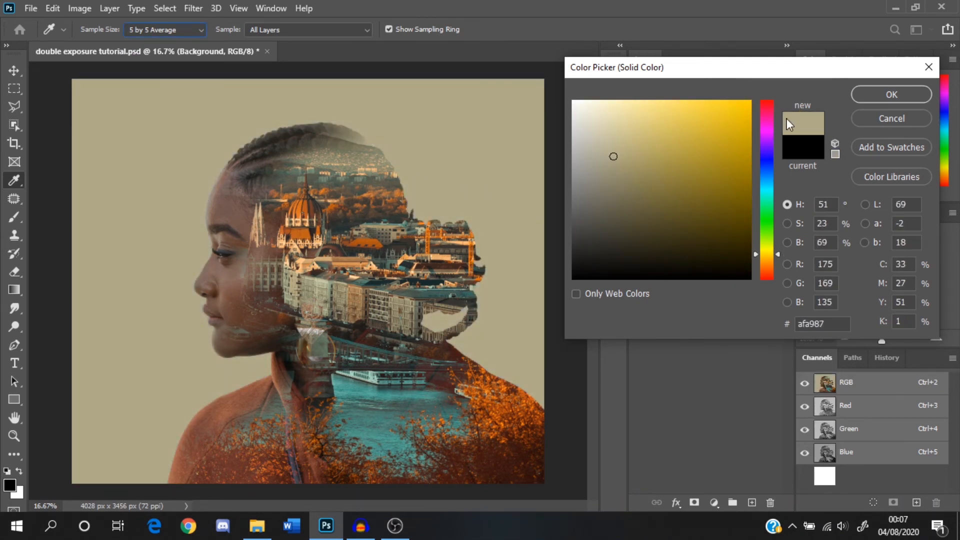
{"action": "left_click", "coordinate": [882, 94]}
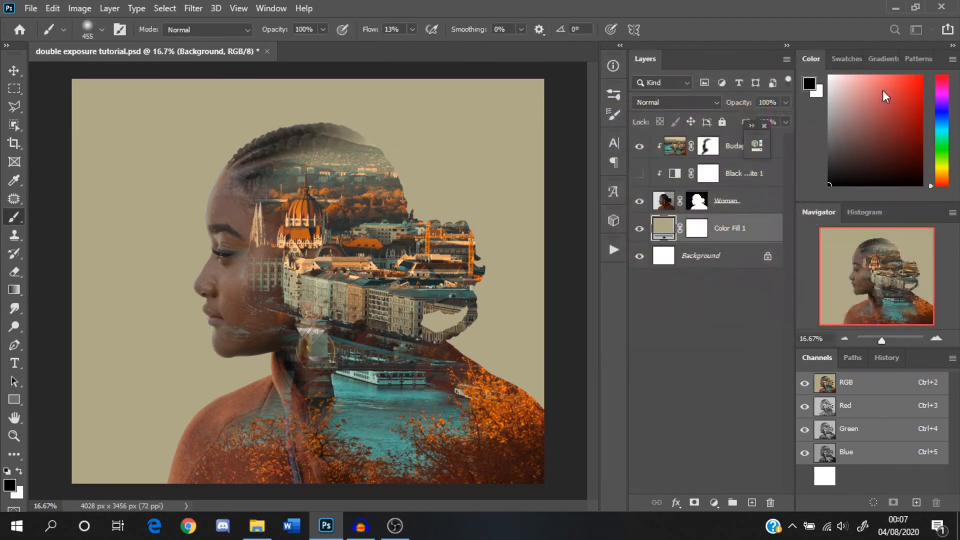
Duplicate the Budapest layer and place the copy between the Woman layer and the solid colour fill.
{"action": "left_click", "coordinate": [681, 150]}
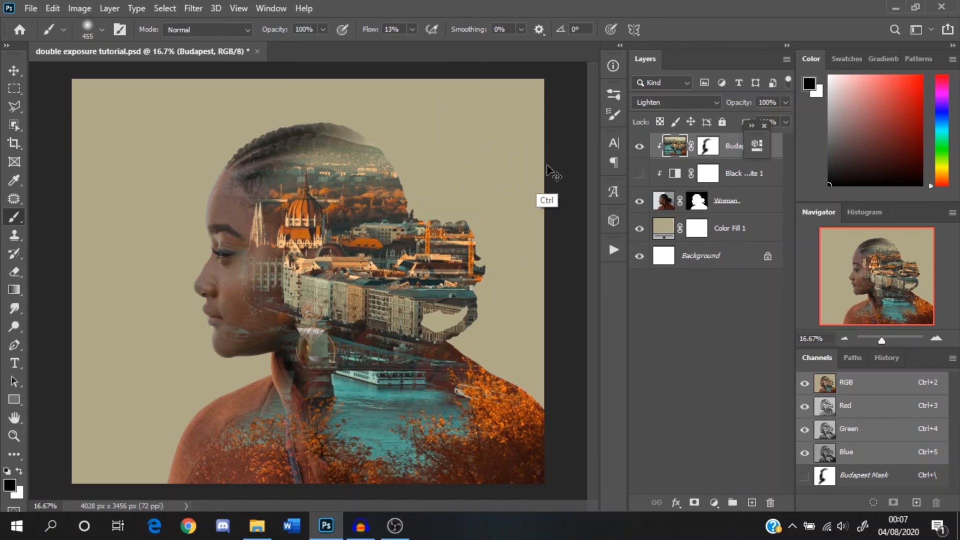
{"action": "key", "text": "ctrl+j"}
{"action": "left_click", "coordinate": [681, 169]}
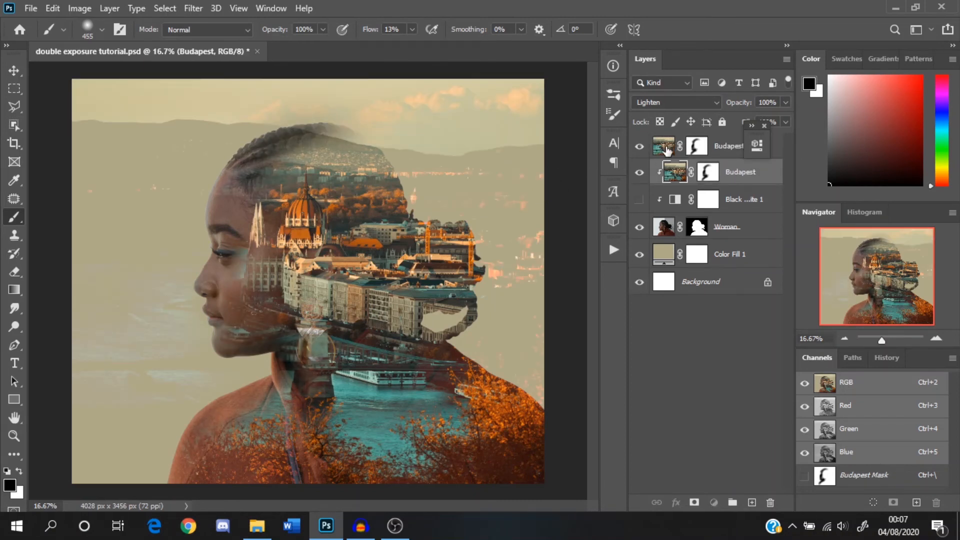
{"action": "left_click", "coordinate": [687, 156]}
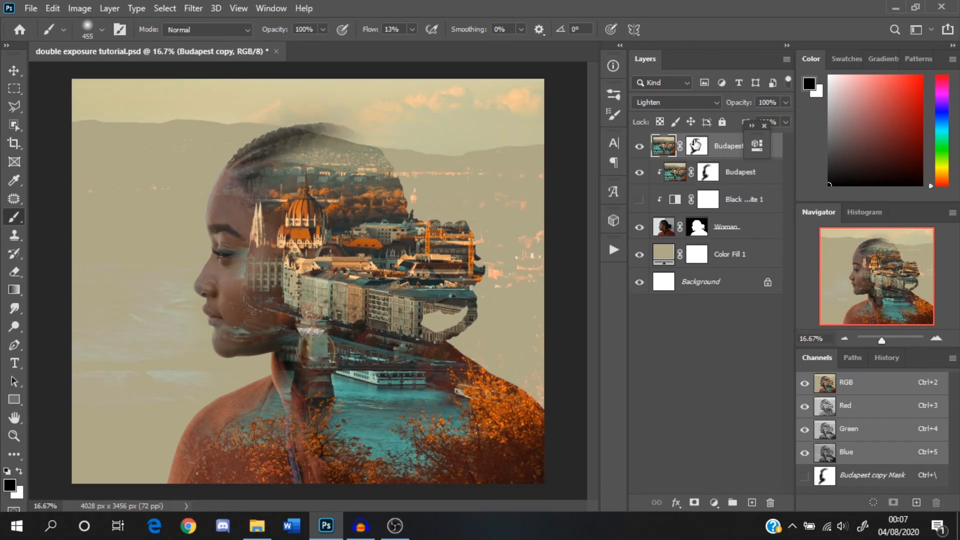
{"action": "left_click_drag", "start_coordinate": [720, 149], "coordinate": [721, 240]}
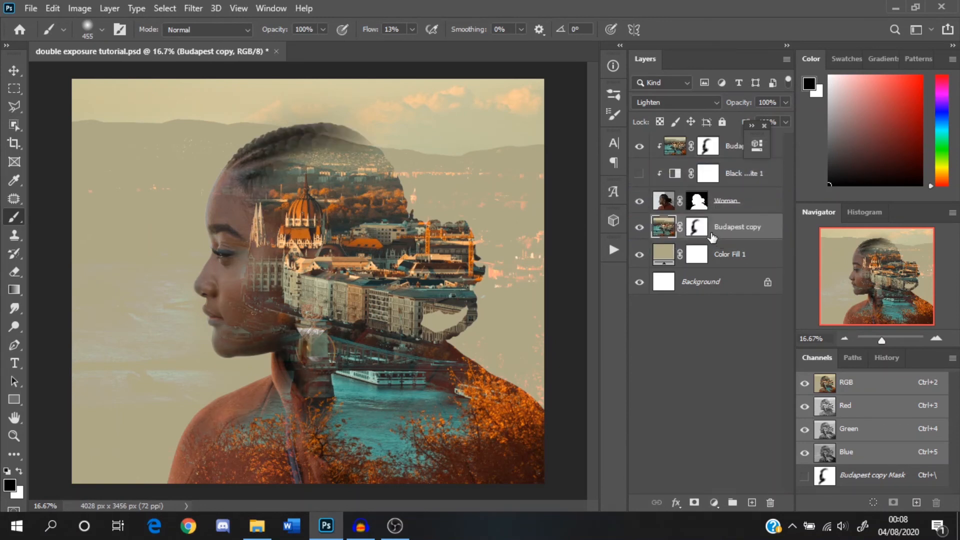
Delete the layer mask of the Budapest copy without applying it, keeping the layer itself.
{"action": "left_click", "coordinate": [698, 231]}
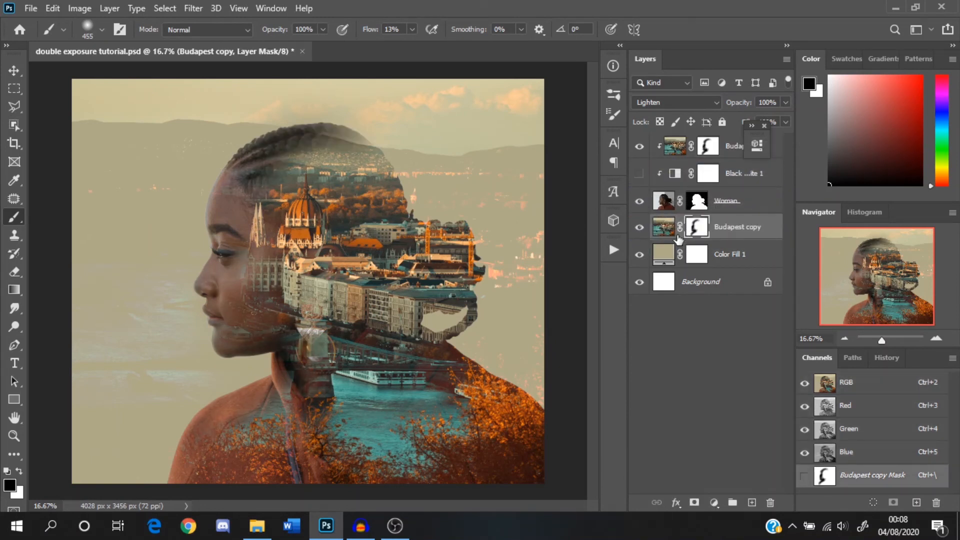
{"action": "key", "text": "Delete"}
{"action": "key", "text": "ctrl+z"}
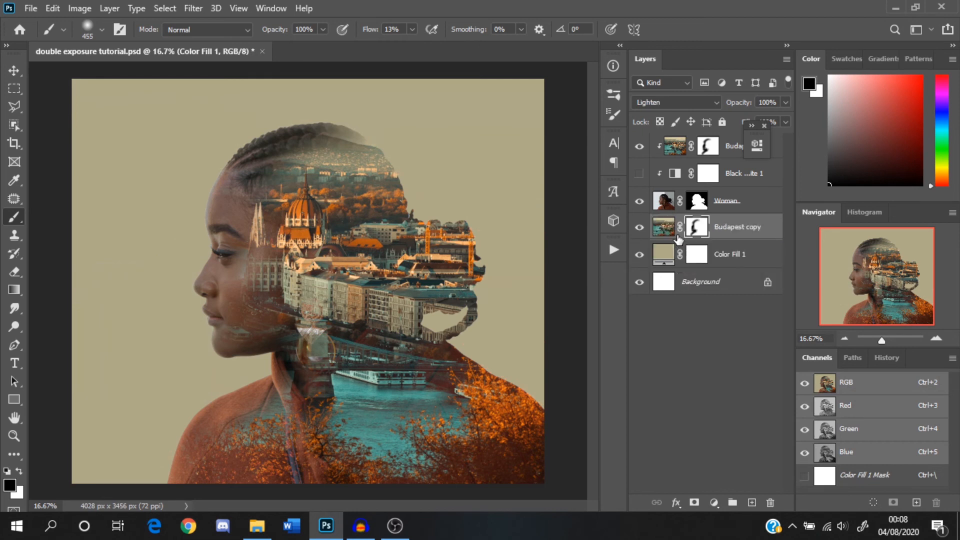
{"action": "left_click", "coordinate": [770, 502]}
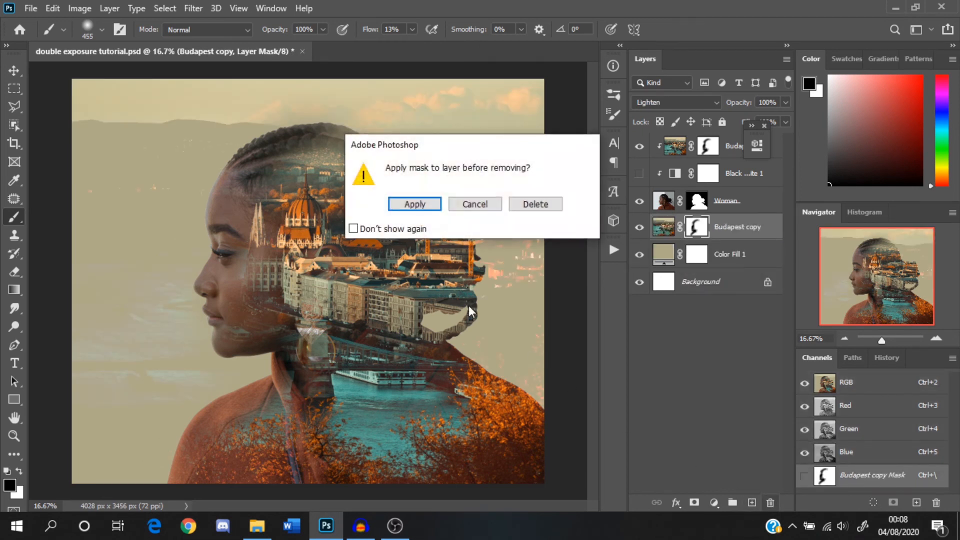
{"action": "left_click", "coordinate": [523, 206]}
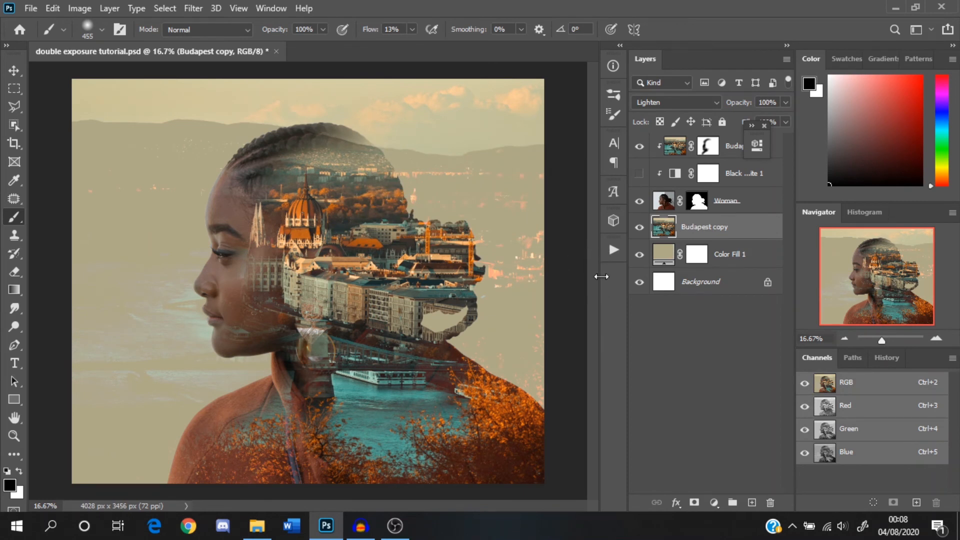
Lower the opacity of the Budapest copy to 49% and deselect the layer.
{"action": "left_click", "coordinate": [785, 105]}
{"action": "left_click_drag", "start_coordinate": [781, 117], "coordinate": [751, 126]}
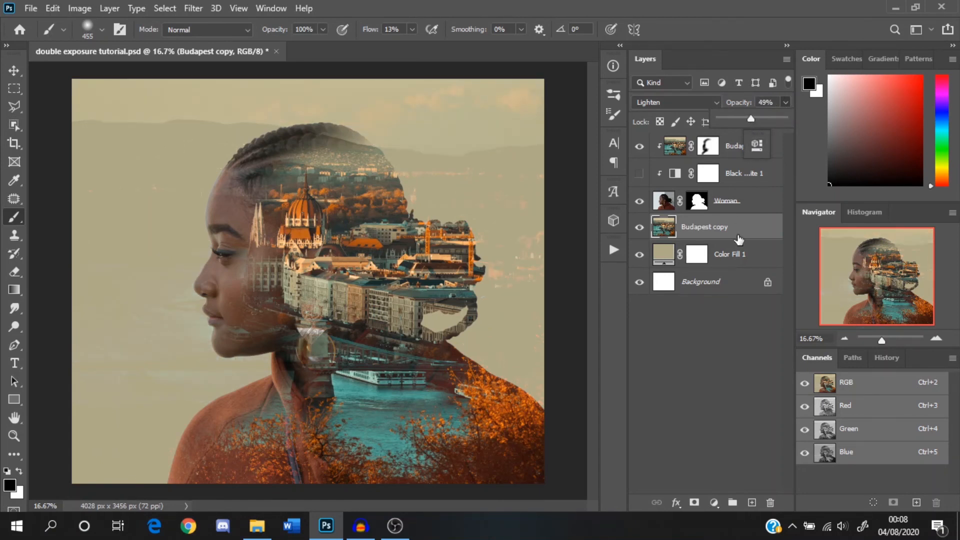
{"action": "left_click", "coordinate": [714, 311]}
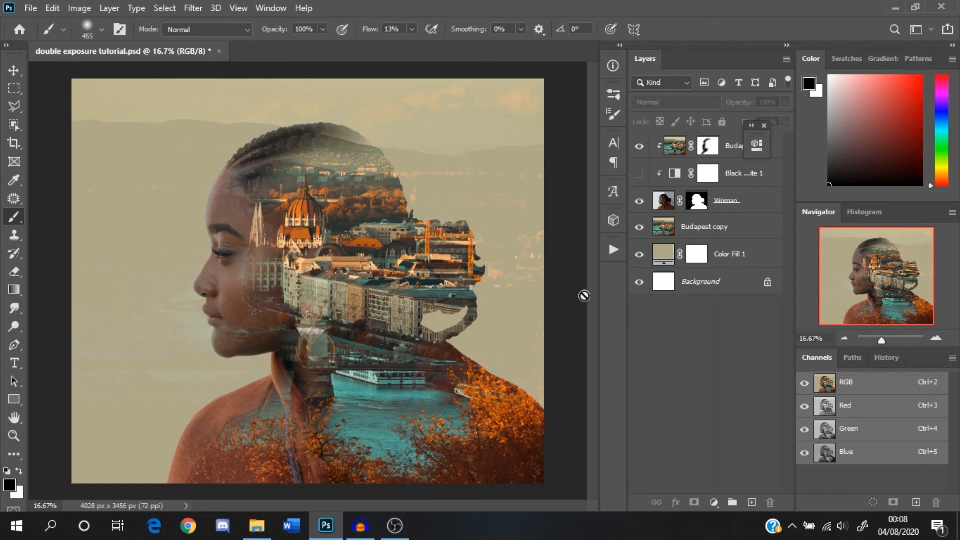
Turn the visibility of the Black & White adjustment layer back on over the portrait.
{"action": "left_click", "coordinate": [638, 174]}
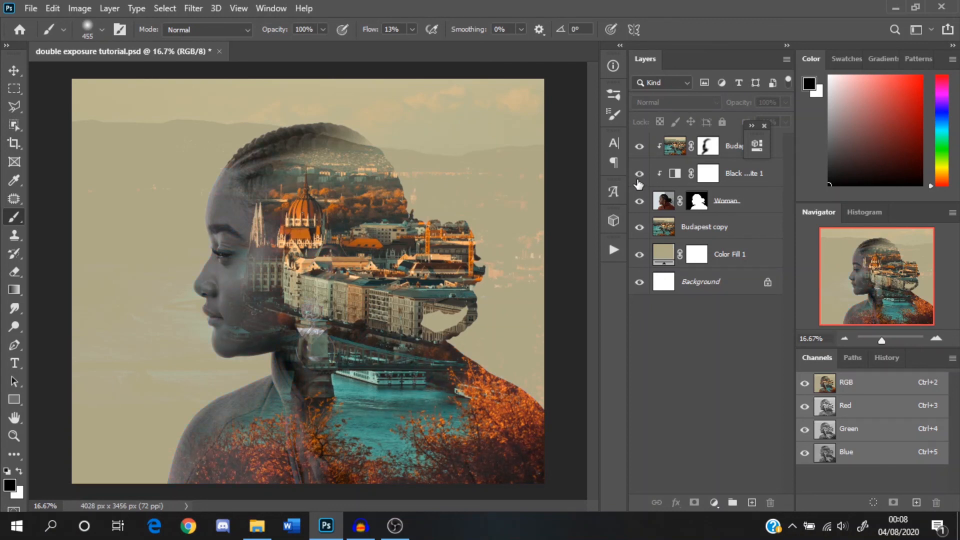